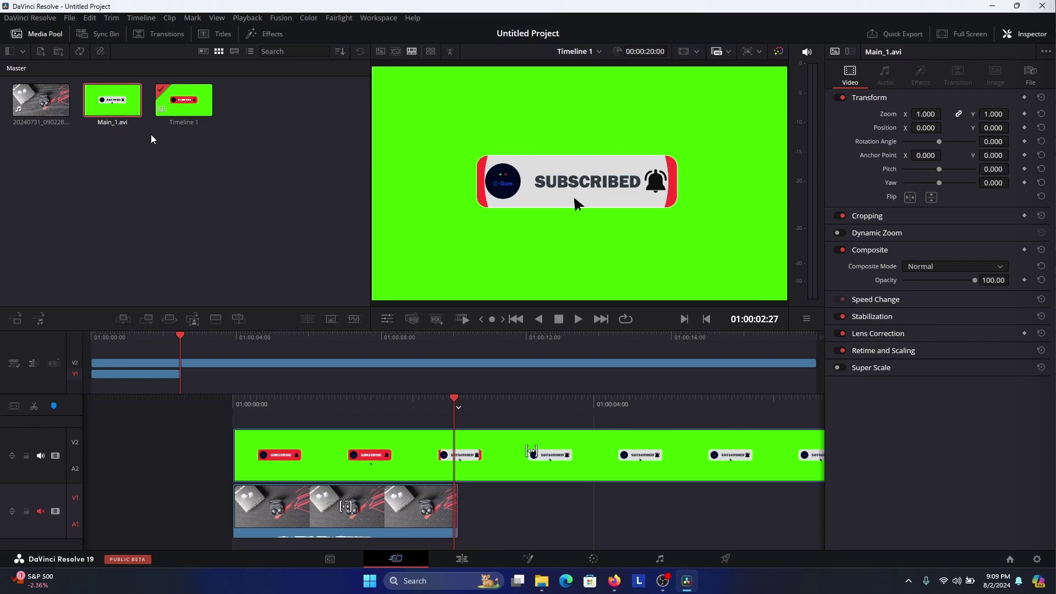
Place the Main_1.avi subscribe clip on the timeline and step back to an earlier frame.
{"action": "mouse_move", "coordinate": [136, 111]}
{"action": "left_mouse_down"}
{"action": "mouse_move", "coordinate": [305, 326]}
{"action": "mouse_move", "coordinate": [371, 446]}
{"action": "left_mouse_up"}
{"action": "key", "text": "j"}
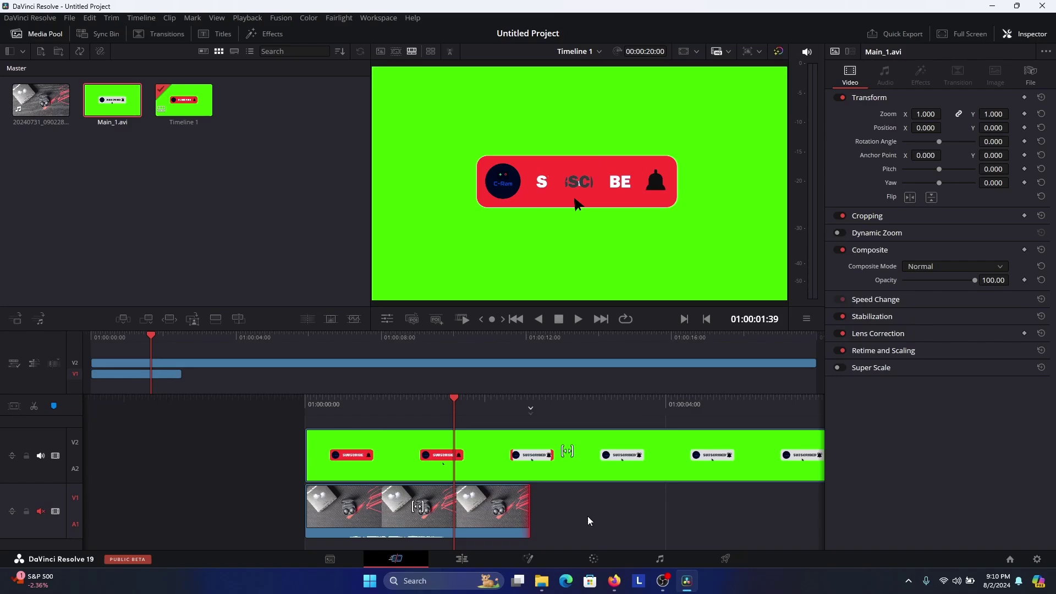
On the Color page, add an Alpha Output and wire the node's blue alpha square to it.
{"action": "left_click", "coordinate": [597, 557]}
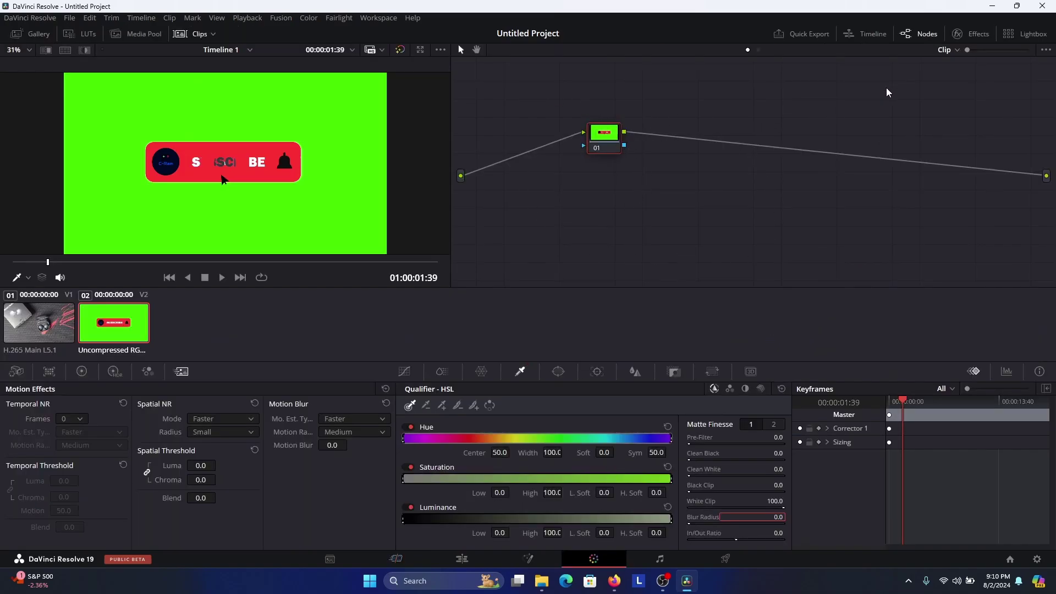
{"action": "left_click", "coordinate": [918, 35]}
{"action": "left_click", "coordinate": [915, 35]}
{"action": "right_click", "coordinate": [712, 183]}
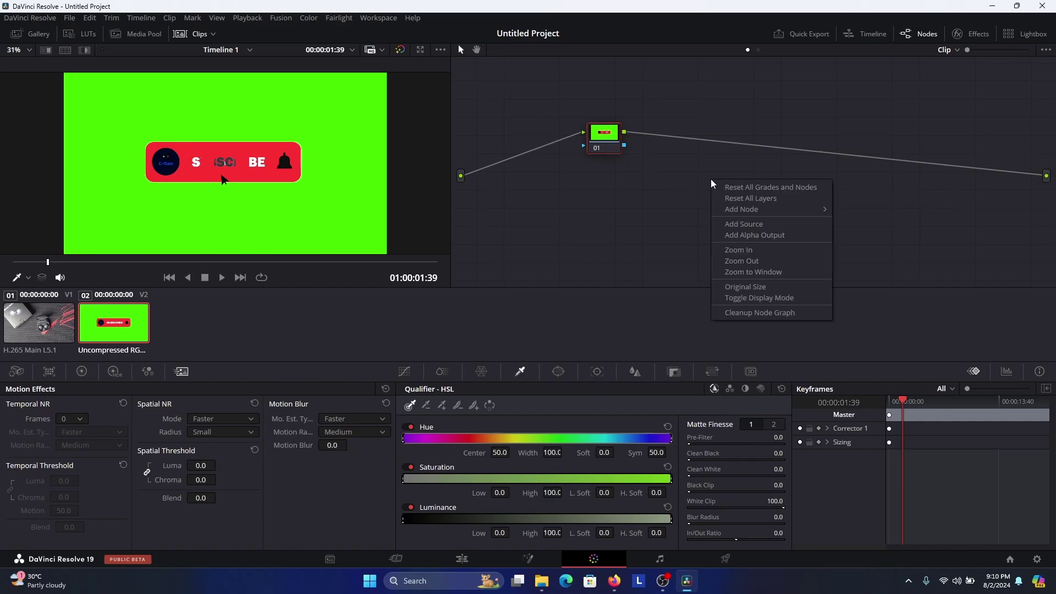
{"action": "left_click", "coordinate": [755, 235]}
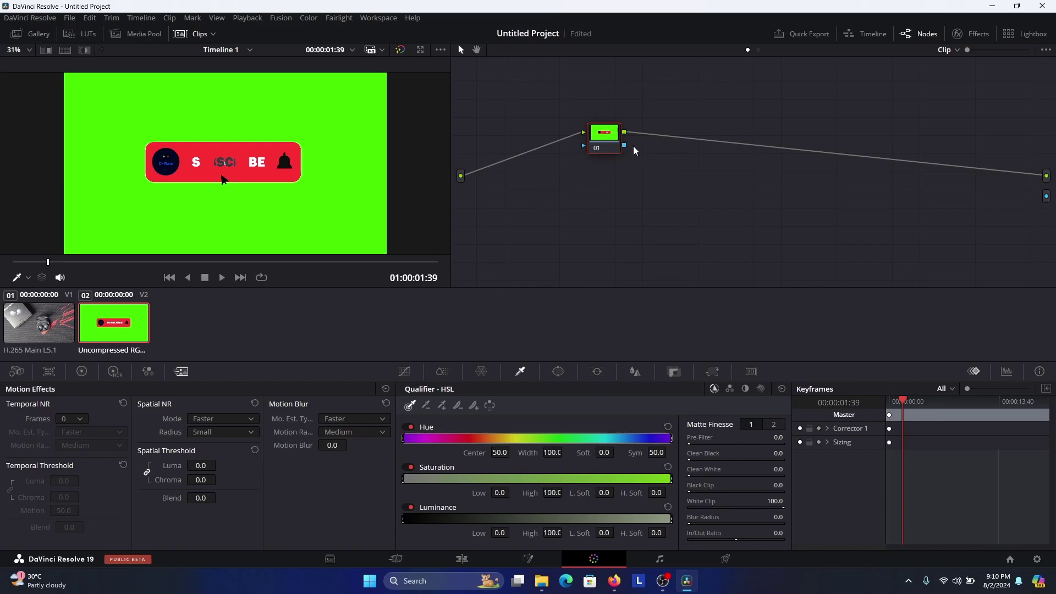
{"action": "left_click_drag", "start_coordinate": [625, 147], "coordinate": [1046, 198]}
Sample the green background with the Qualifier picker, then turn off Highlight to see the composite.
{"action": "left_click", "coordinate": [410, 407]}
{"action": "left_click", "coordinate": [320, 196]}
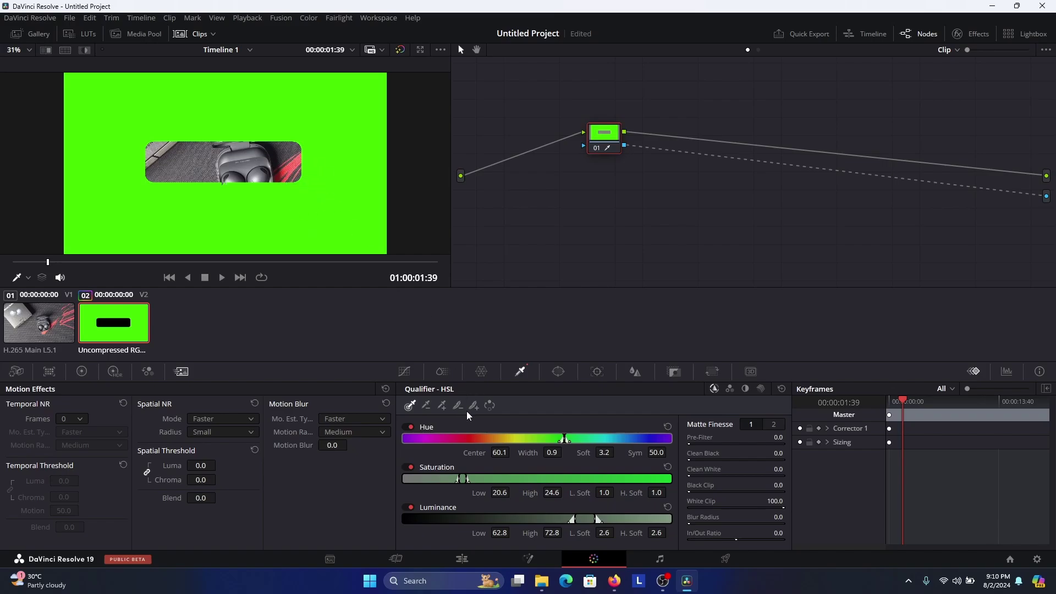
{"action": "left_click", "coordinate": [491, 407]}
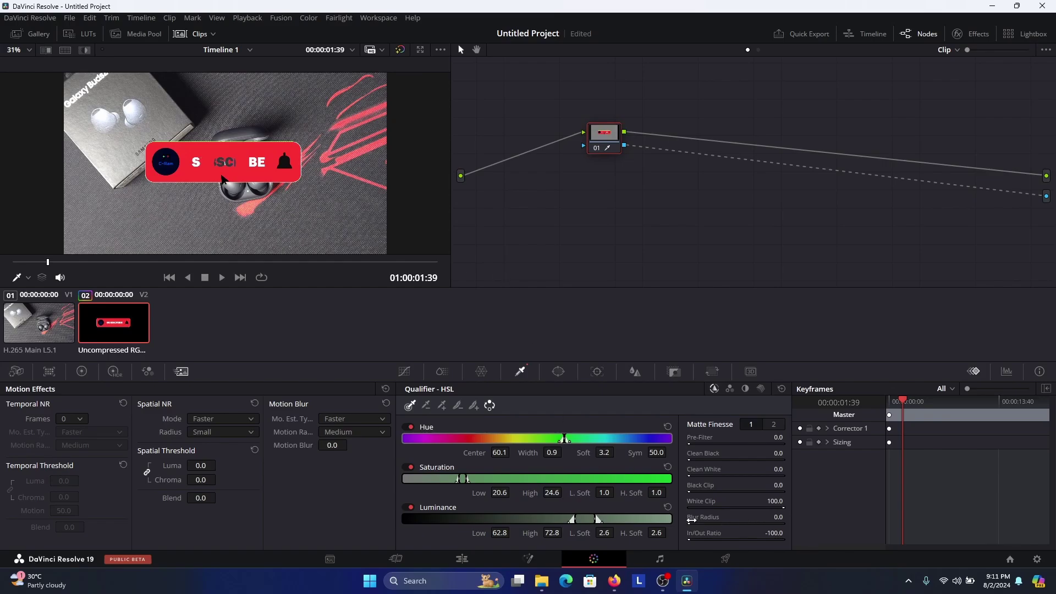
Raise the Matte Finesse Blur Radius to about 5.7 to soften the button's edges.
{"action": "left_click_drag", "start_coordinate": [775, 517], "coordinate": [792, 516]}
Switch to the Edit page to view the keyed button over the earbuds video.
{"action": "left_click", "coordinate": [411, 562]}
{"action": "scroll", "coordinate": [569, 506], "scroll_direction": "up", "scroll_amount": 3}
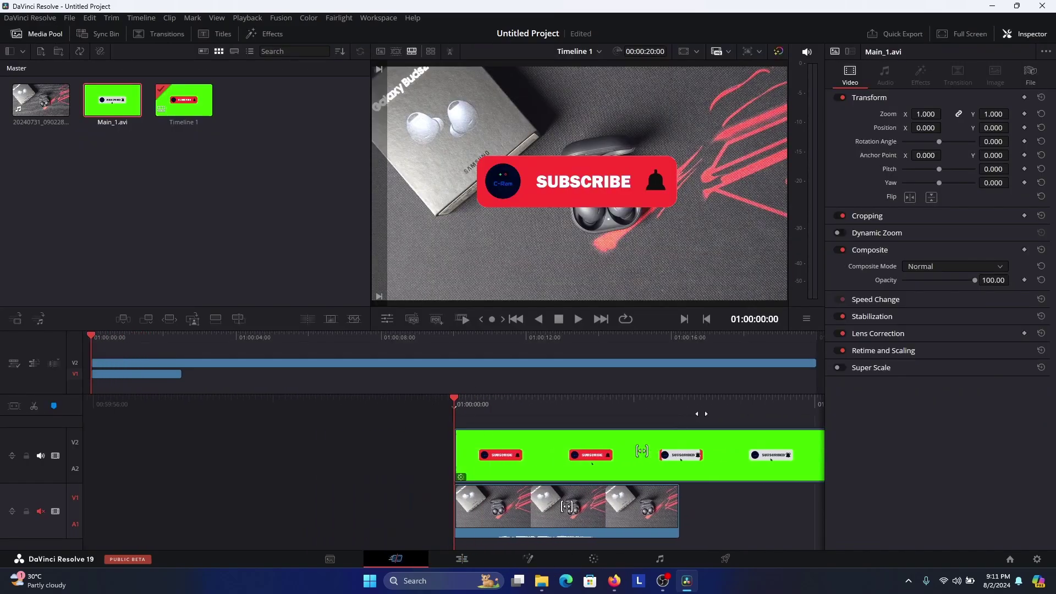
{"action": "scroll", "coordinate": [570, 507], "scroll_direction": "down", "scroll_amount": 1}
{"action": "scroll", "coordinate": [570, 507], "scroll_direction": "up", "scroll_amount": 1}
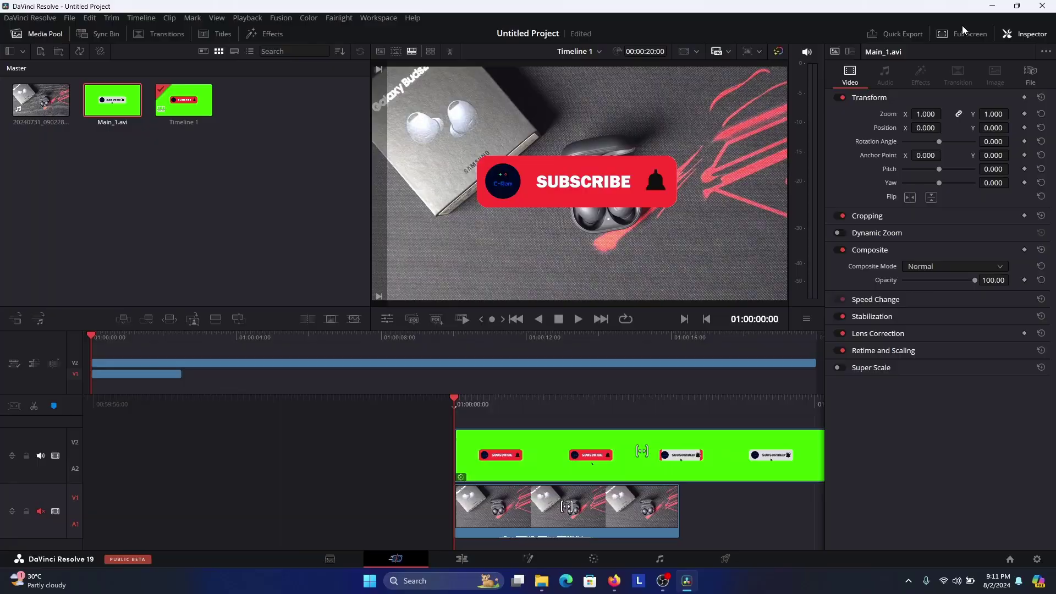